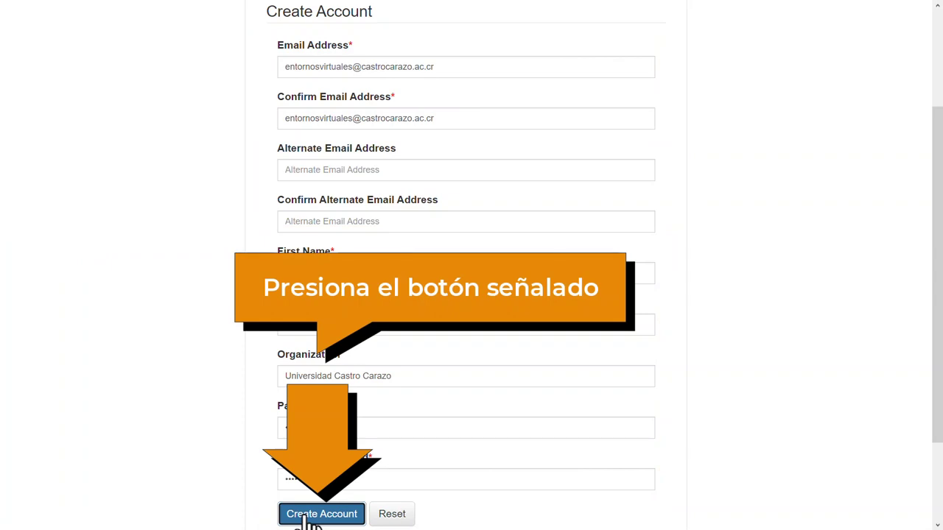
Submit the completed registration form to create the account.
{"action": "left_click", "coordinate": [310, 518]}
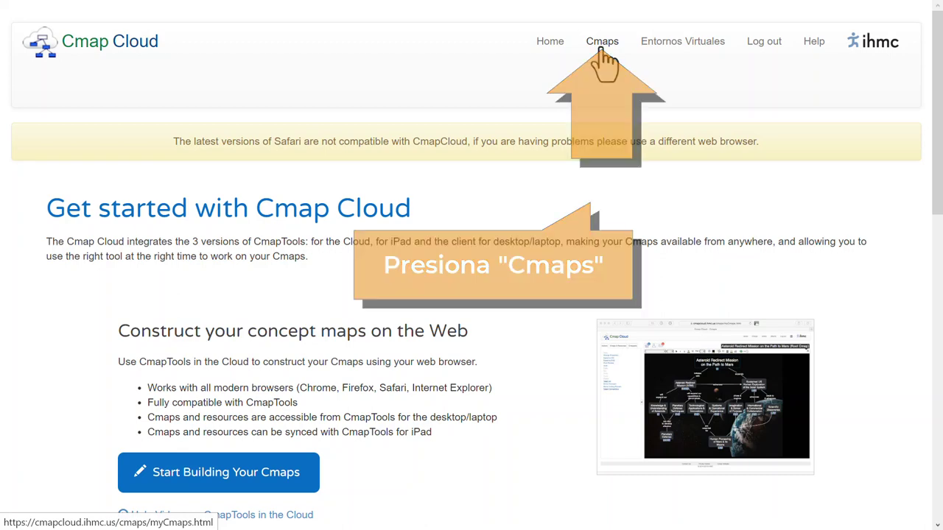
Create a new Cmap and place a concept reading "What are the fundamental principles of English language learning?" in its upper-left area.
{"action": "left_click", "coordinate": [602, 44]}
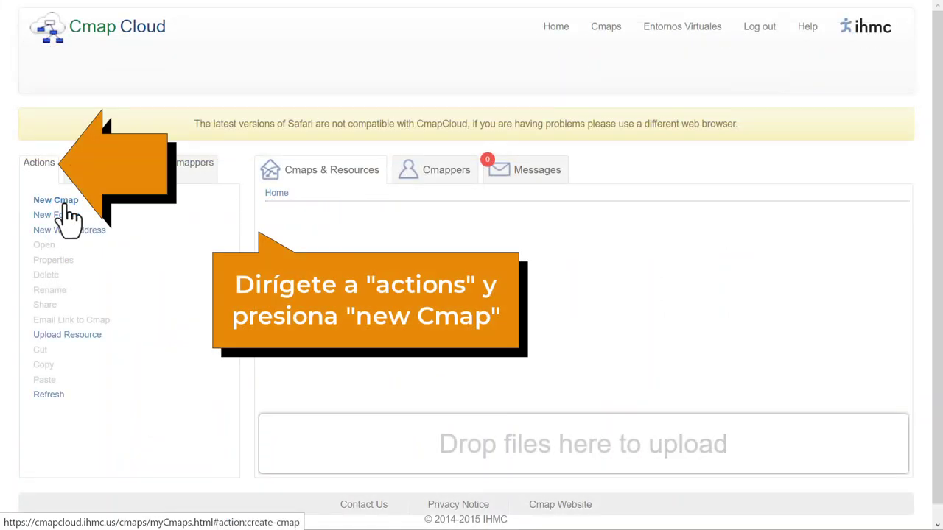
{"action": "left_click", "coordinate": [66, 203]}
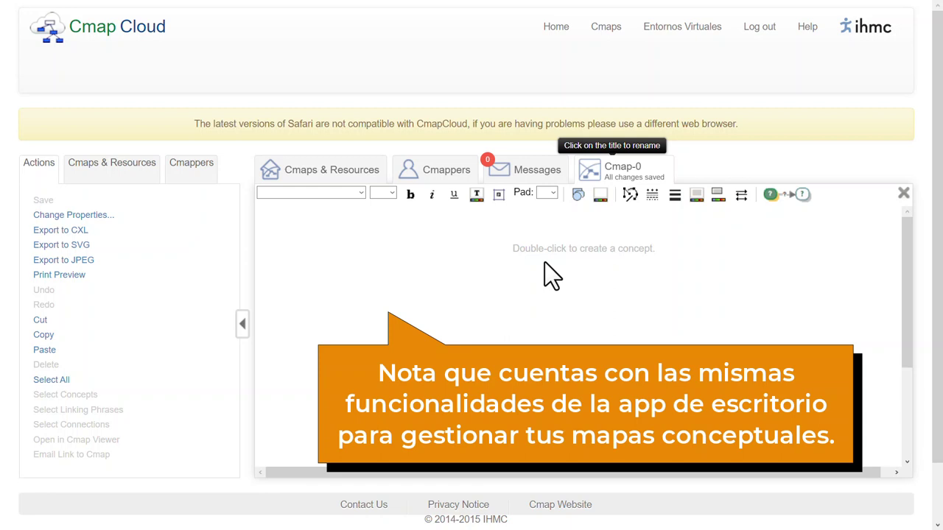
{"action": "double_click", "coordinate": [544, 262]}
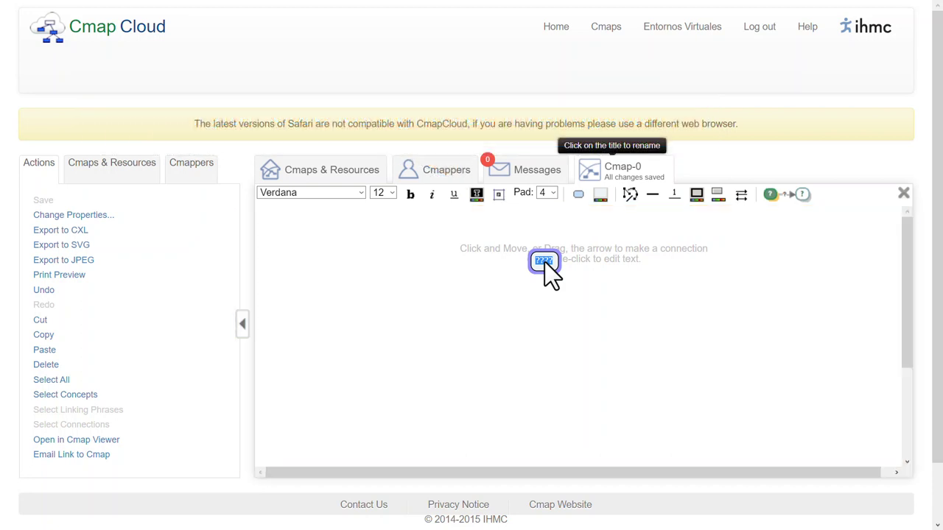
{"action": "type", "text": "What are the fundamental principles of English language learning?"}
{"action": "left_click_drag", "start_coordinate": [544, 261], "coordinate": [366, 240]}
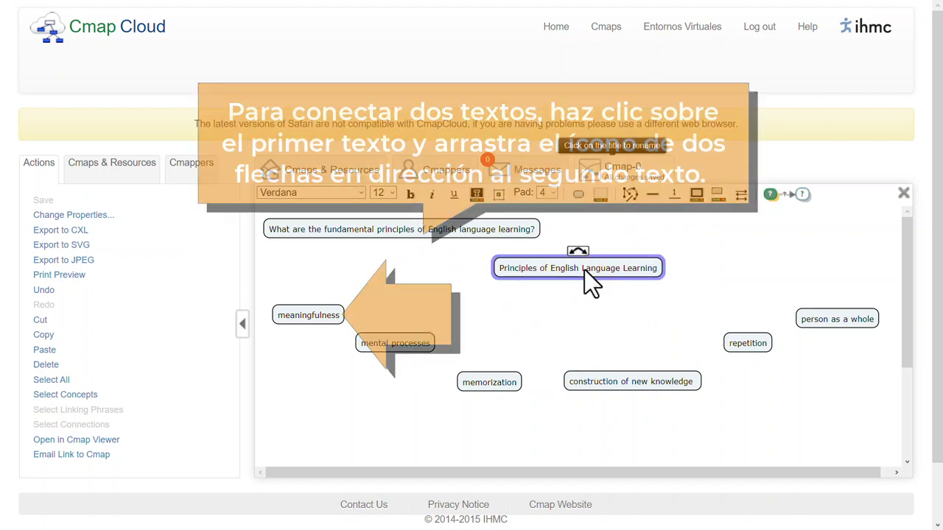
Connect the "Principles of English Language Learning" concept to the "meaningfulness" concept.
{"action": "left_click_drag", "start_coordinate": [578, 253], "coordinate": [342, 315]}
{"action": "left_click", "coordinate": [511, 307]}
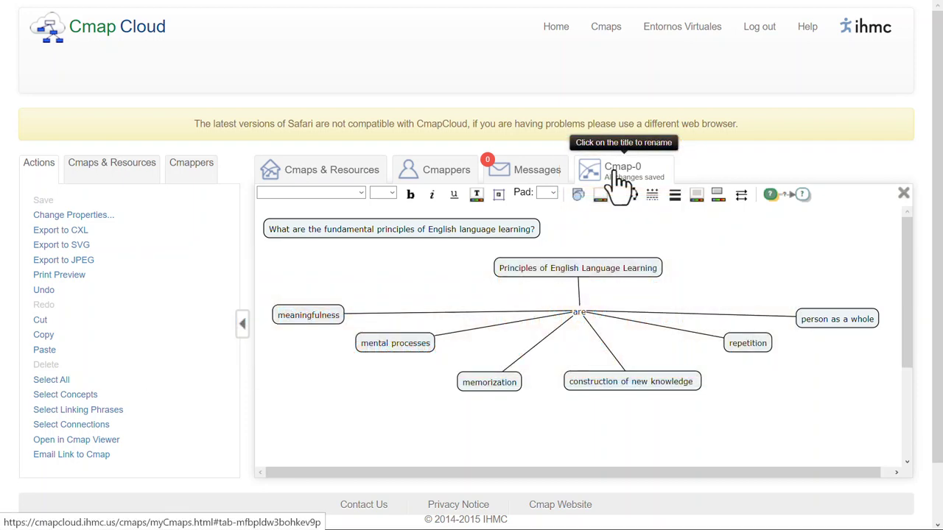
Fill in the map's properties with the name "Principles of English Language Learning" and the focus question, and close the map.
{"action": "left_click", "coordinate": [615, 175]}
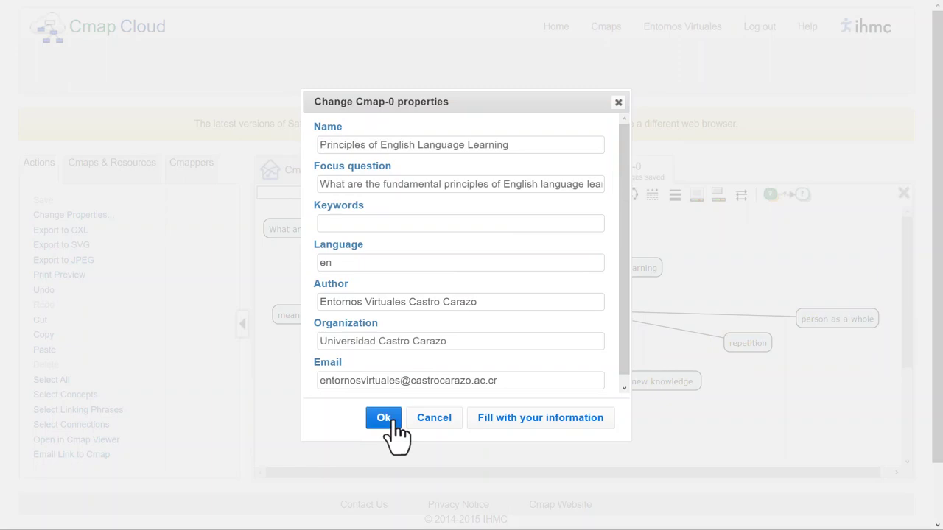
{"action": "left_click", "coordinate": [385, 418]}
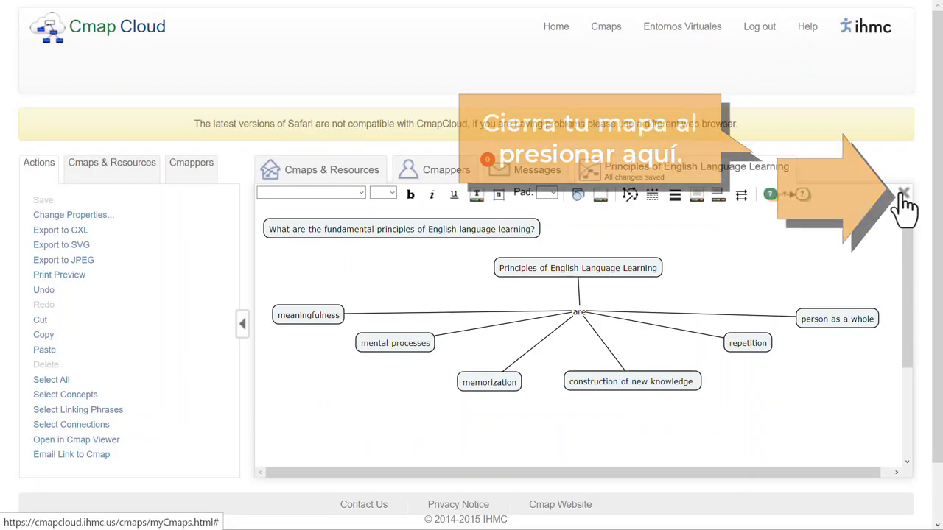
{"action": "left_click", "coordinate": [904, 195]}
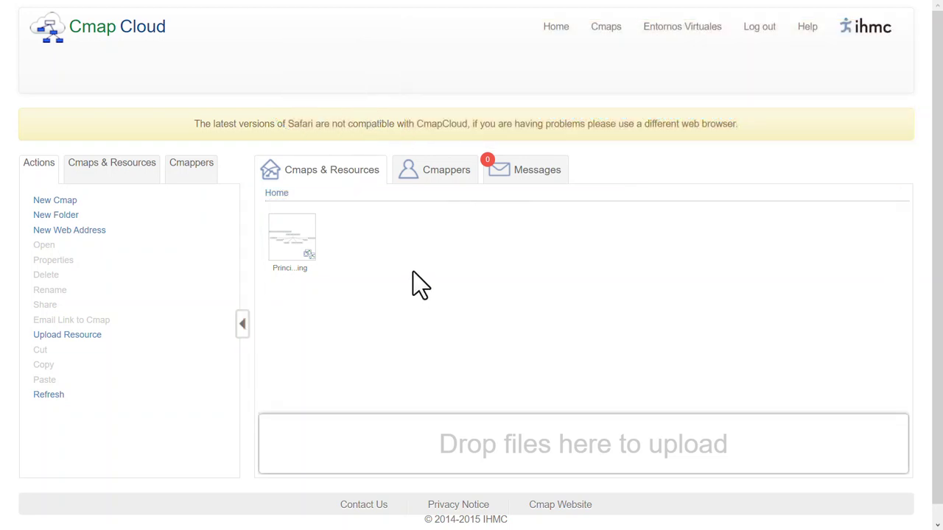
Find a colleague by e-mail address and add that person as a cmapper, closing the profile window.
{"action": "left_click", "coordinate": [440, 180]}
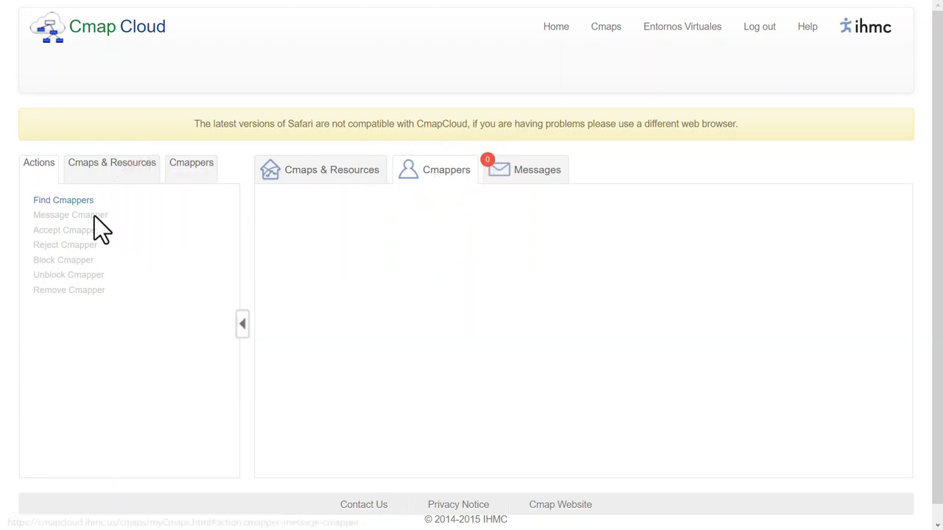
{"action": "left_click", "coordinate": [72, 203]}
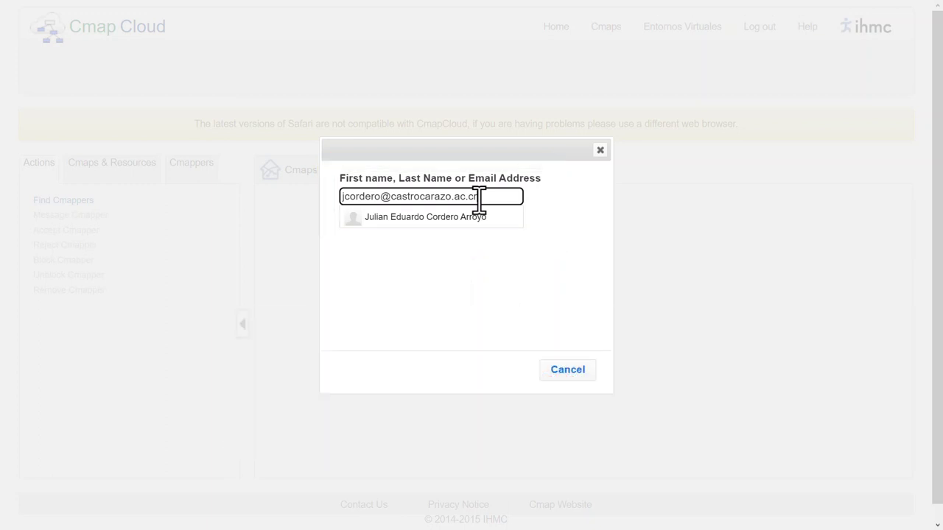
{"action": "left_click", "coordinate": [472, 220]}
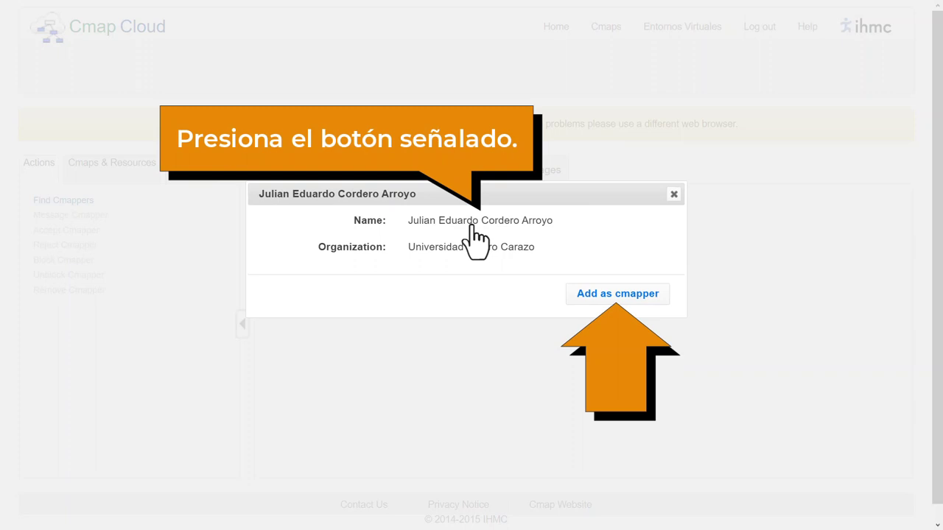
{"action": "left_click", "coordinate": [618, 293]}
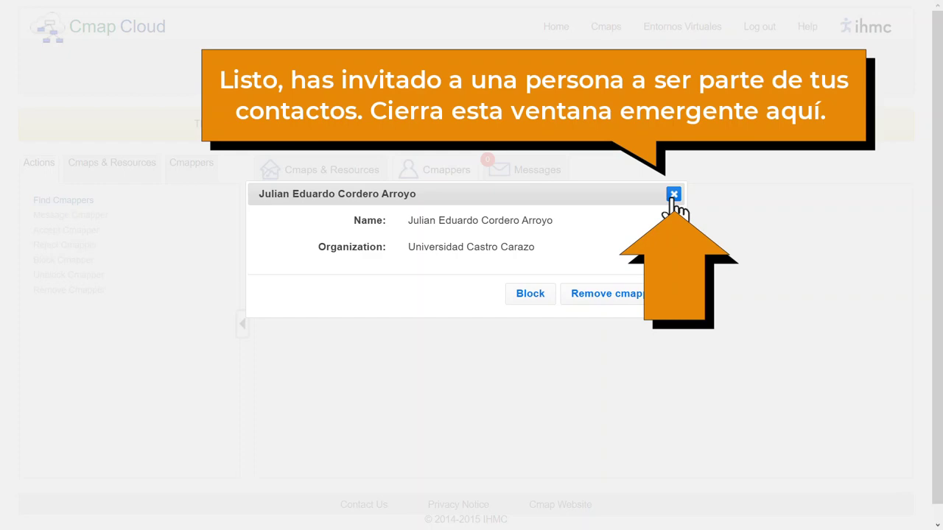
{"action": "left_click", "coordinate": [672, 196]}
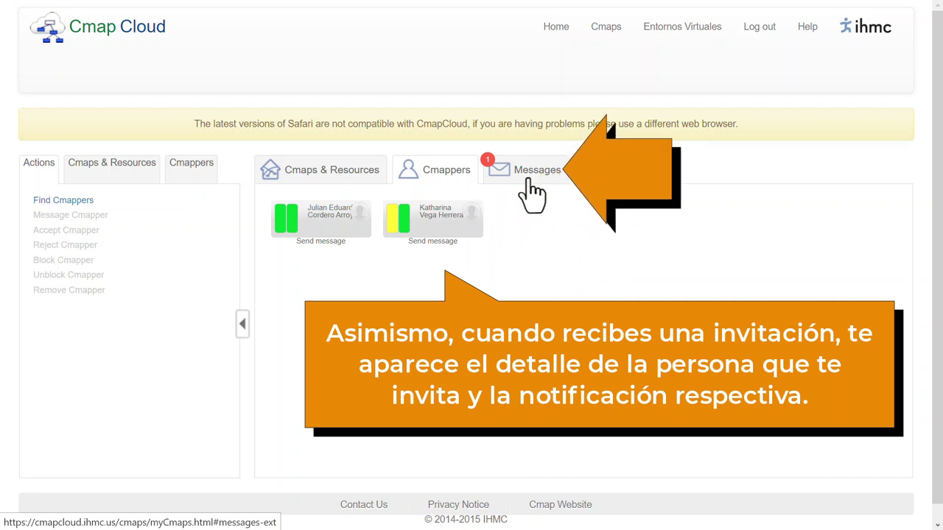
Accept the pending cmapper request received in the messages.
{"action": "left_click", "coordinate": [532, 194]}
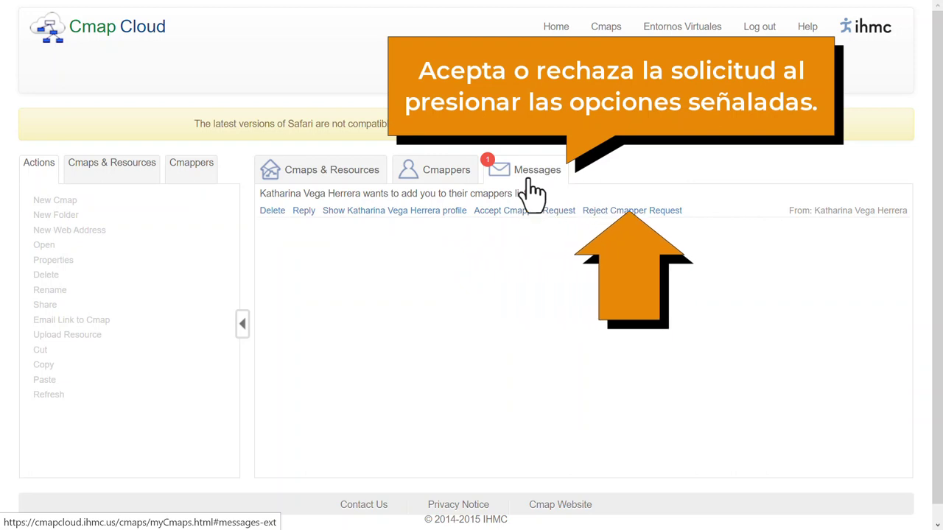
{"action": "left_click", "coordinate": [500, 211]}
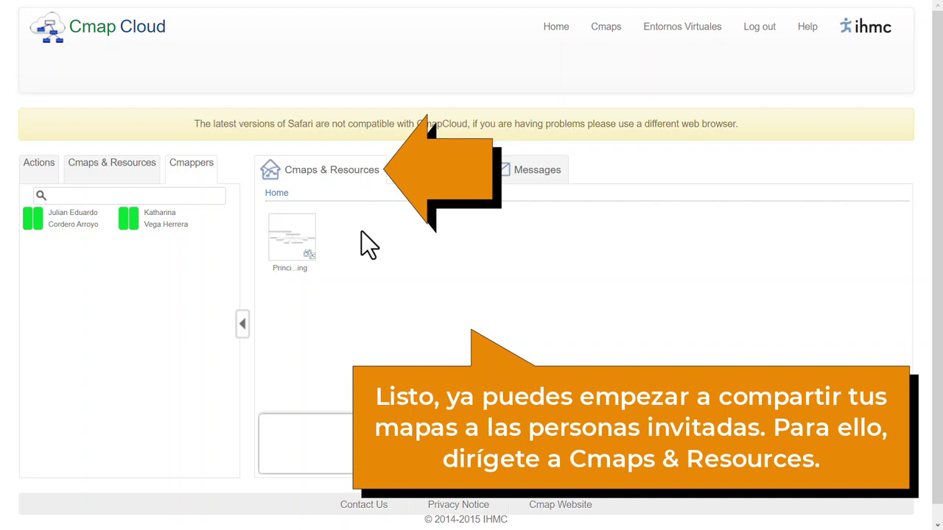
Create a folder named "Mapas conceptuales de Inglés" among the resources and move the saved concept map into it.
{"action": "right_click", "coordinate": [362, 233]}
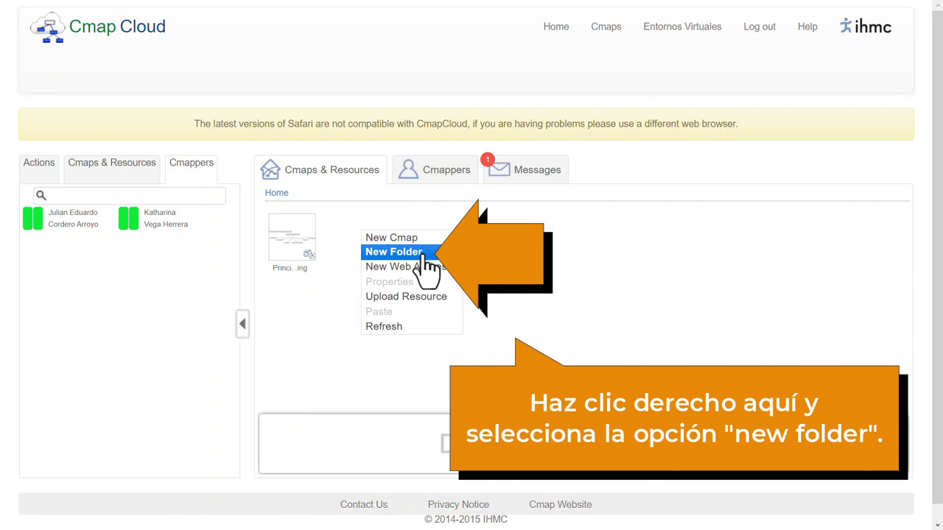
{"action": "left_click", "coordinate": [426, 259]}
{"action": "right_click", "coordinate": [352, 251]}
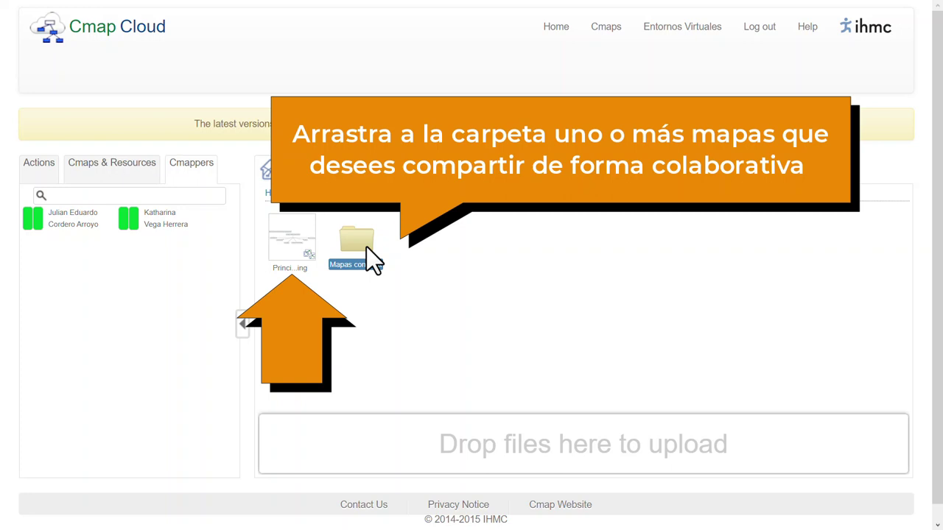
{"action": "left_click_drag", "start_coordinate": [305, 257], "coordinate": [356, 244]}
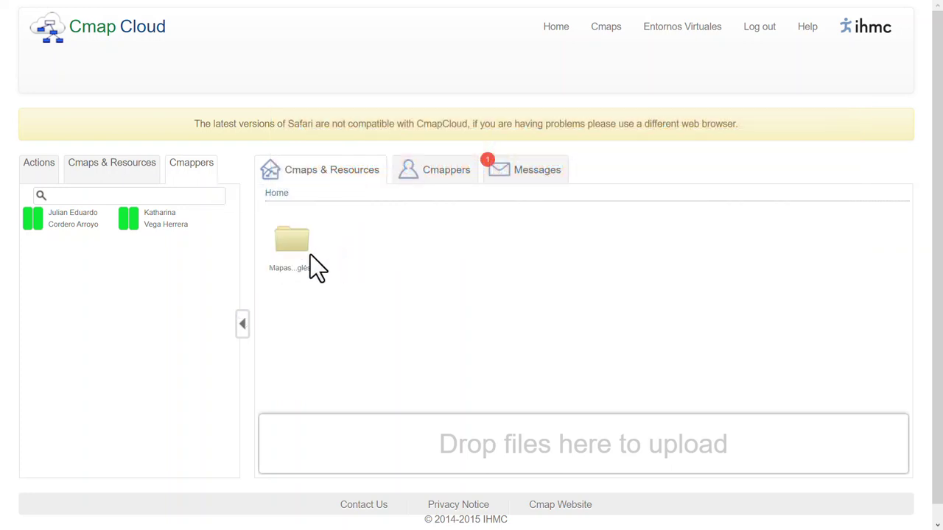
Share the "Mapas conceptuales de Inglés" folder with the newly accepted cmapper, using the permission "Allow Viewing, Annotating, Editing, and Creating Folders".
{"action": "right_click", "coordinate": [291, 253]}
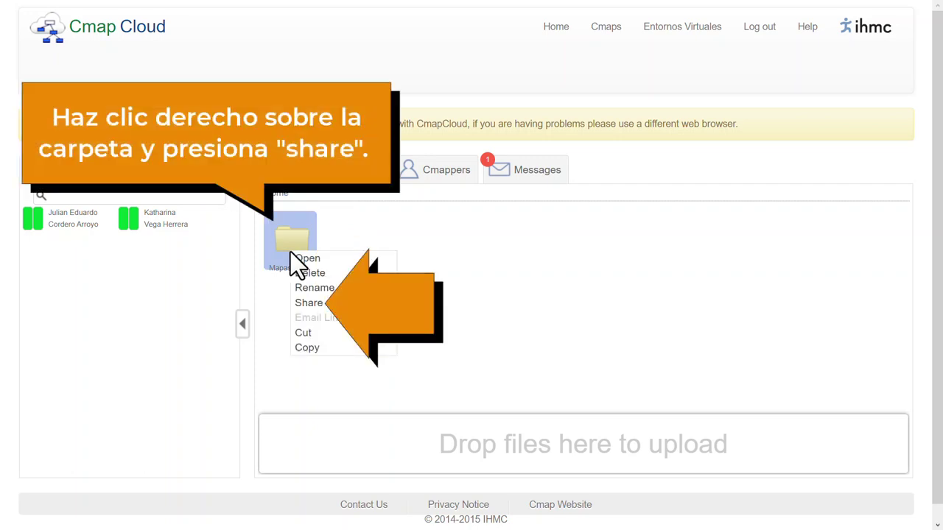
{"action": "left_click", "coordinate": [320, 303]}
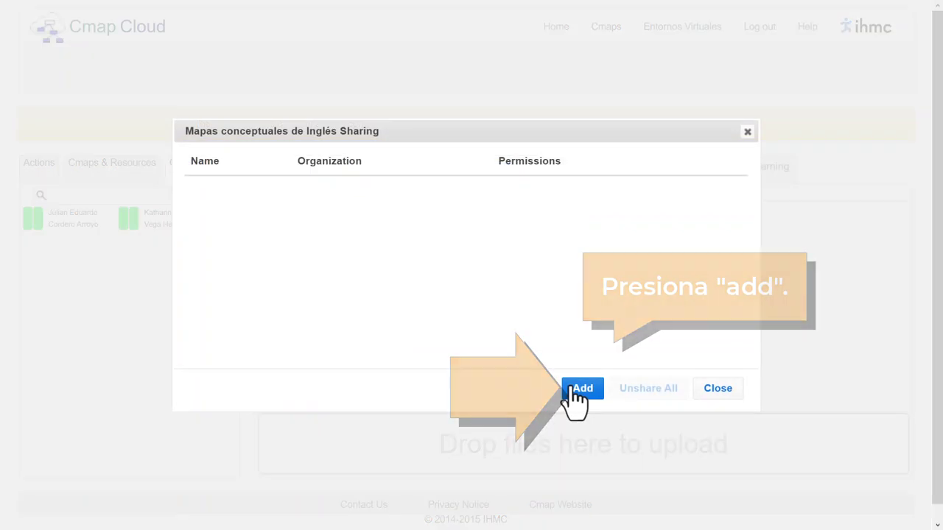
{"action": "left_click", "coordinate": [578, 391]}
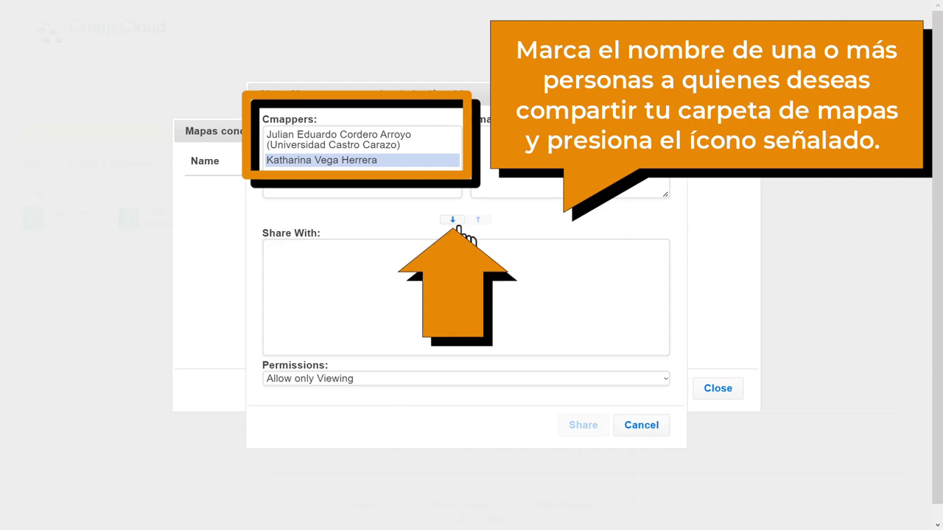
{"action": "left_click", "coordinate": [454, 221]}
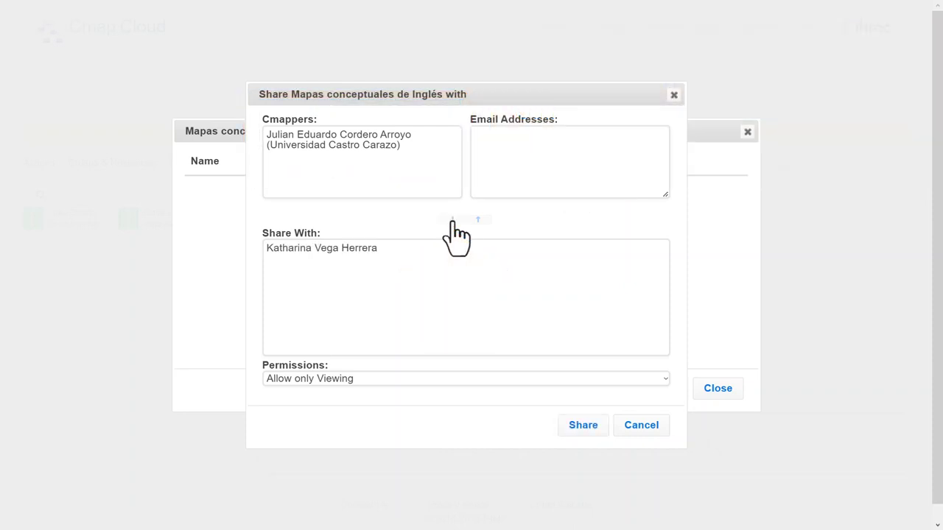
{"action": "left_click", "coordinate": [492, 379]}
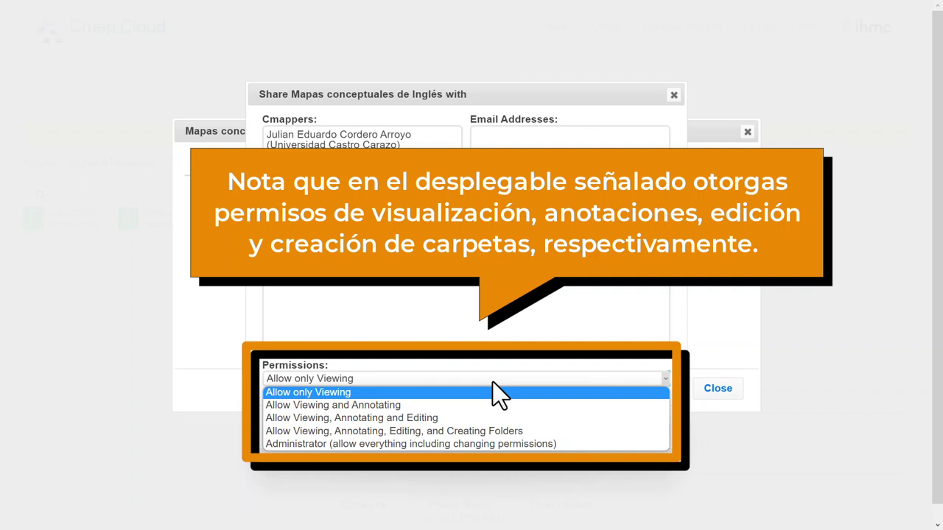
{"action": "left_click", "coordinate": [509, 430]}
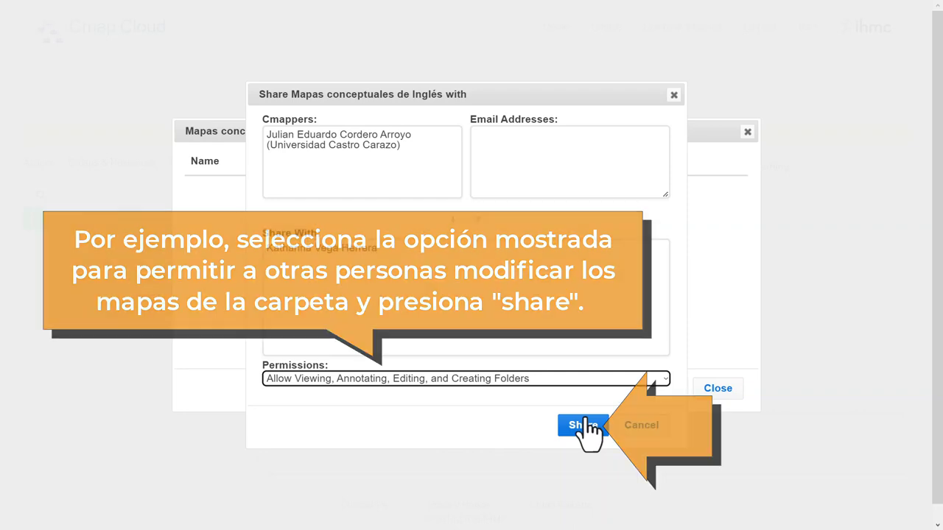
{"action": "left_click", "coordinate": [583, 427]}
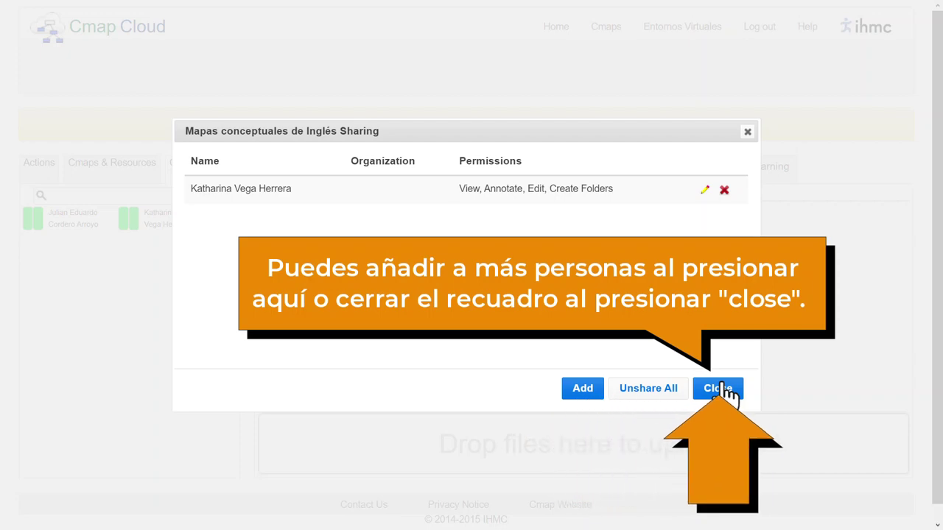
{"action": "left_click", "coordinate": [719, 389]}
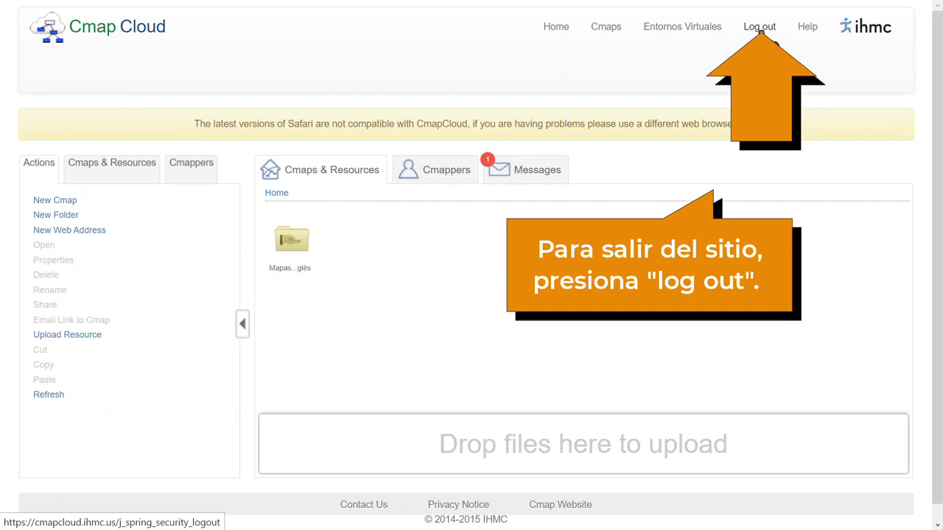
Log out of the site and sign back in with the account's e-mail address and password.
{"action": "left_click", "coordinate": [760, 27]}
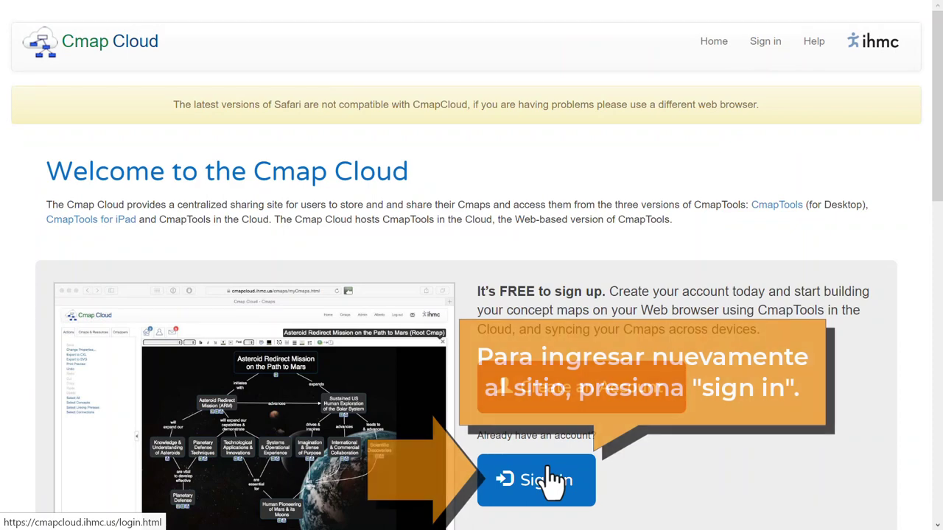
{"action": "left_click", "coordinate": [547, 480]}
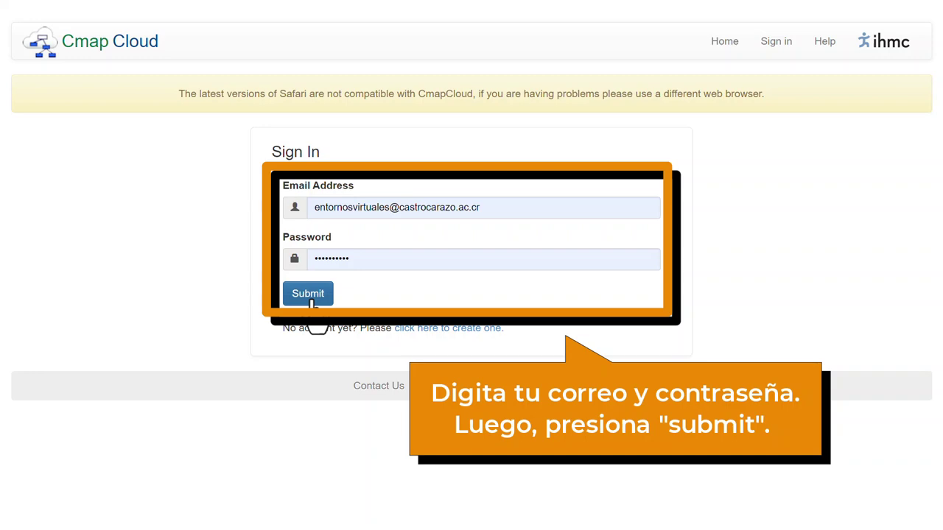
{"action": "left_click", "coordinate": [308, 294]}
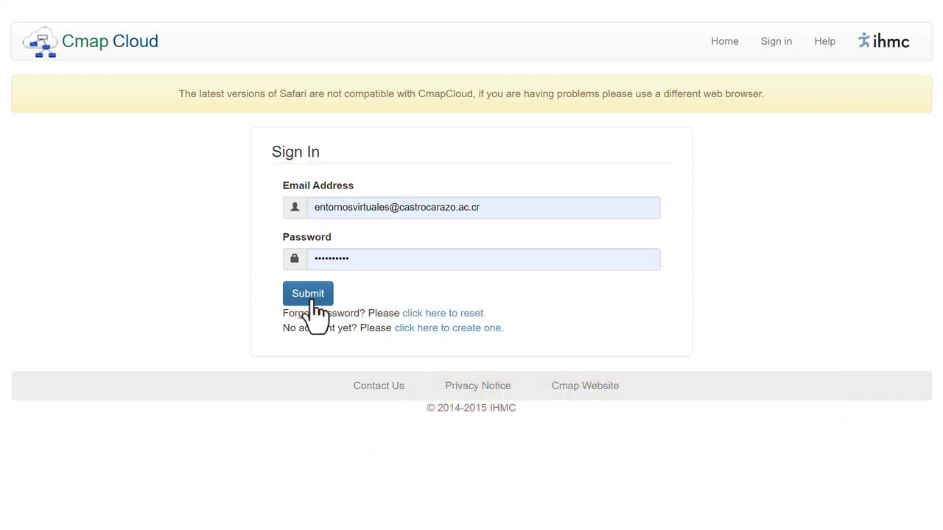